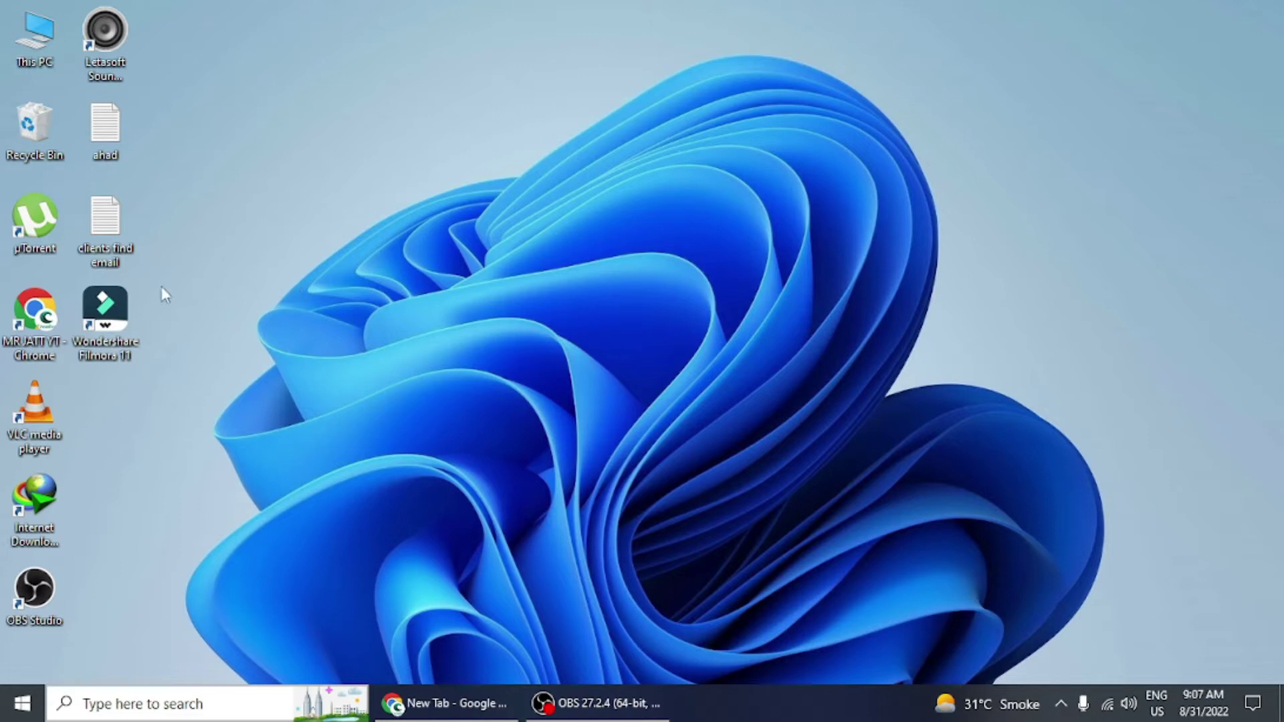
# - Clear Chrome's last-hour browsing history, cookies and site data, and cached images and files
pyautogui.doubleClick(48, 319)
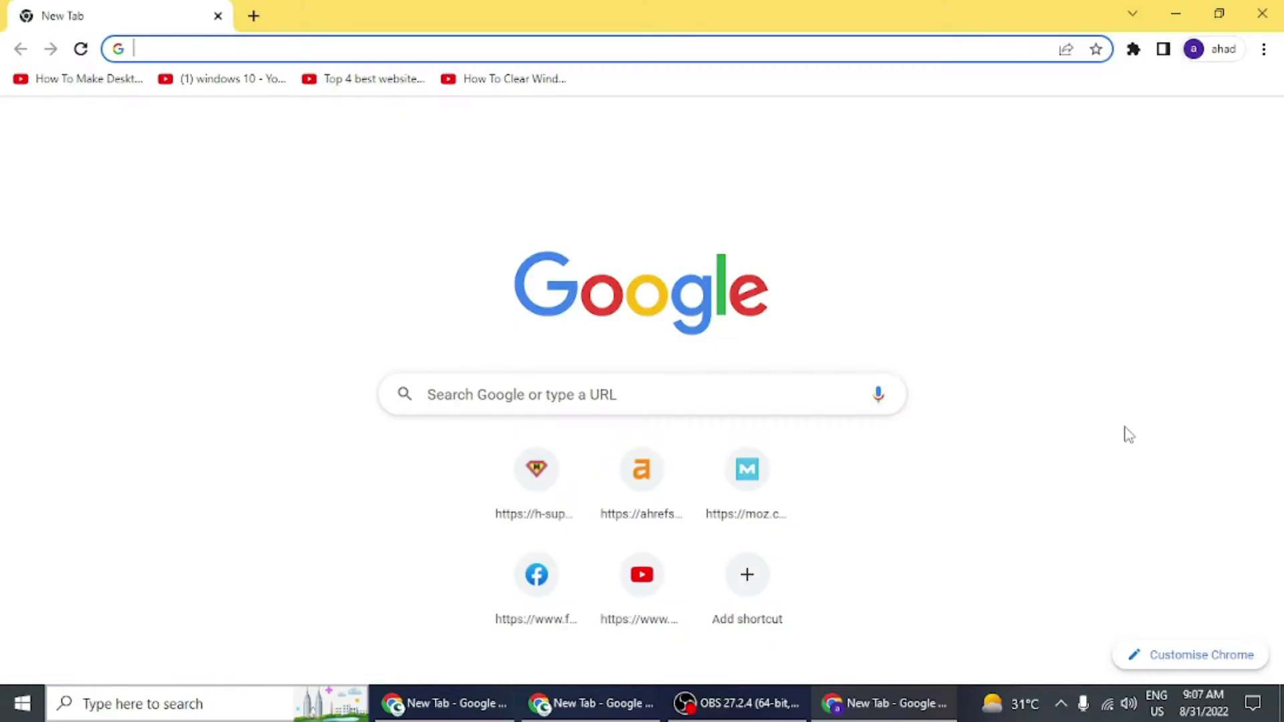
pyautogui.click(1263, 49)
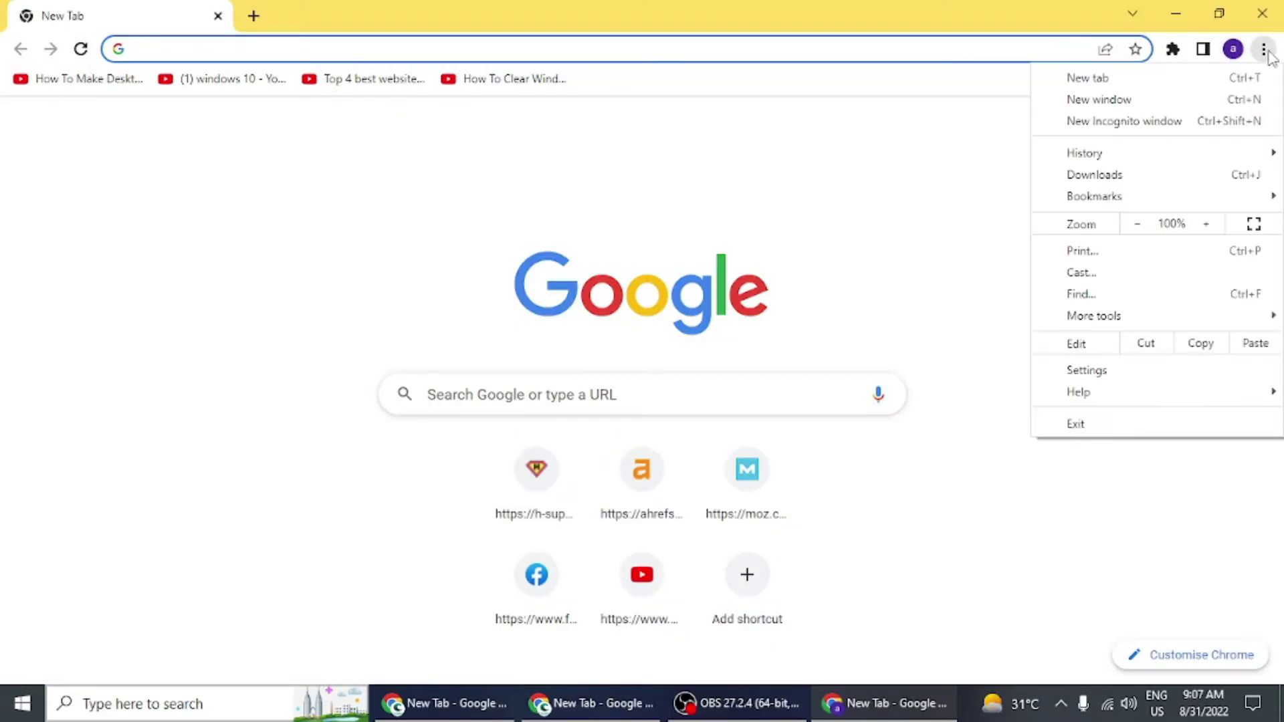
pyautogui.click(1090, 369)
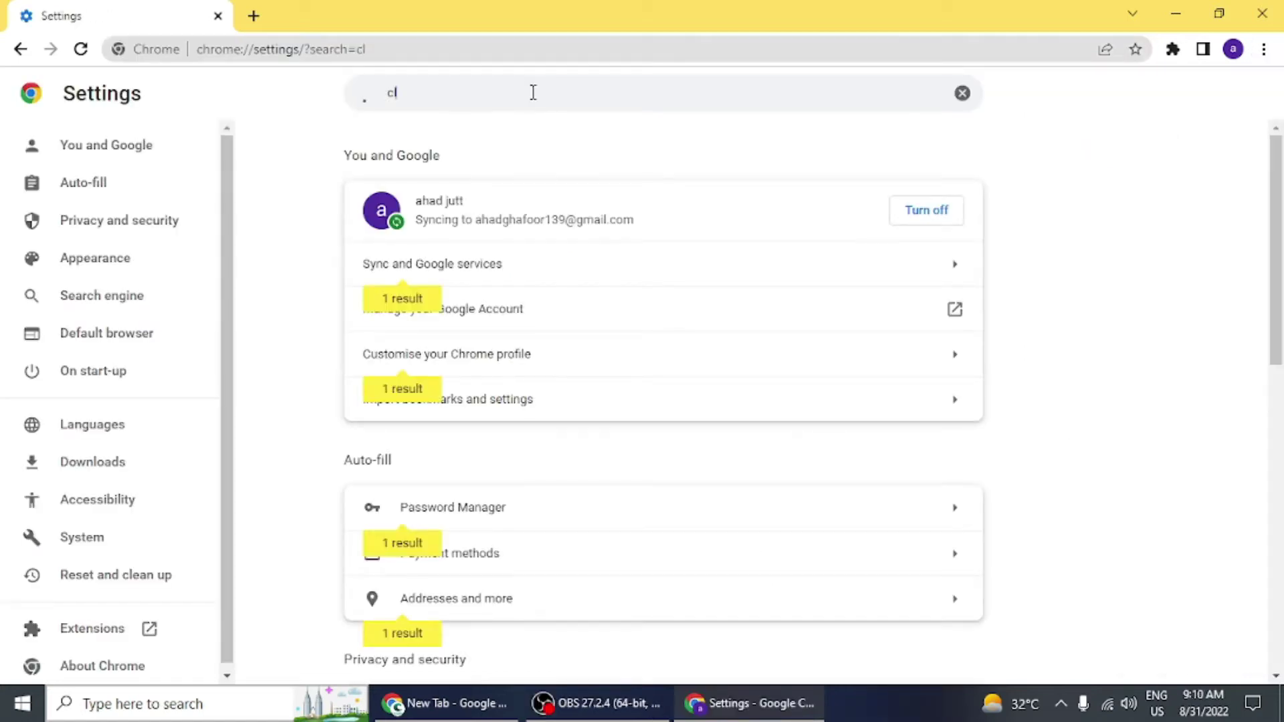
pyautogui.write('ear')
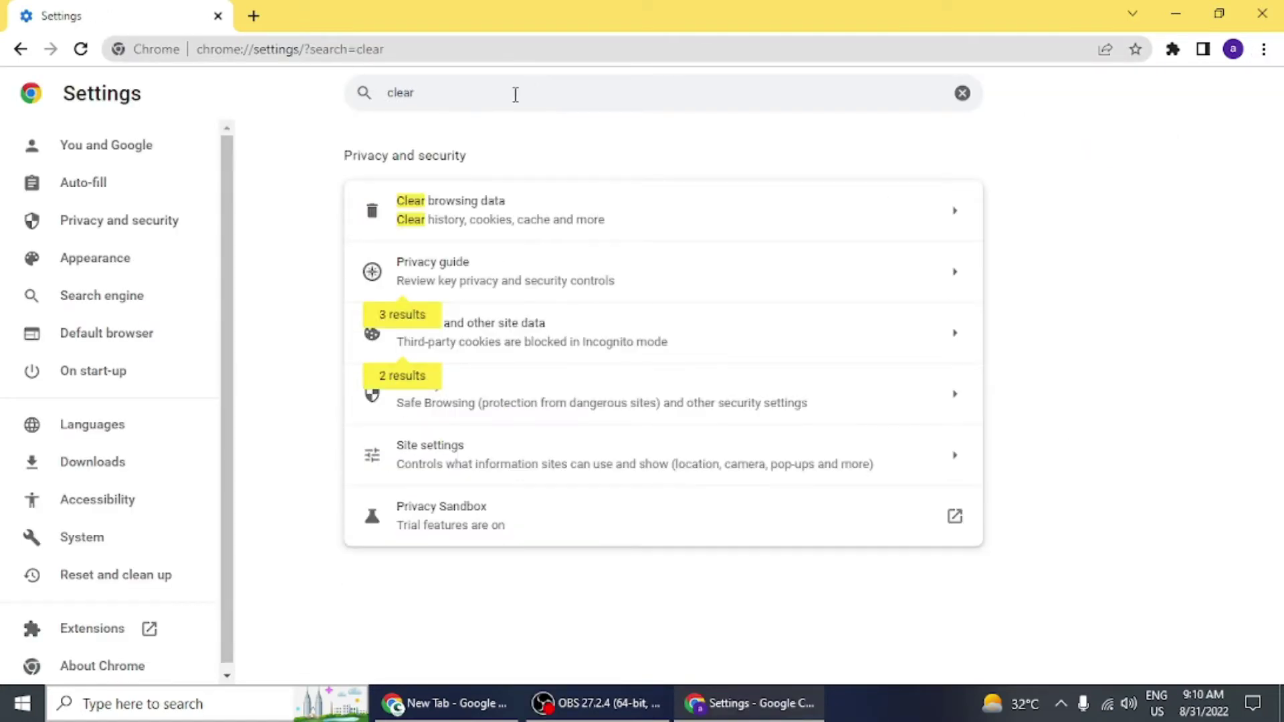
pyautogui.click(500, 221)
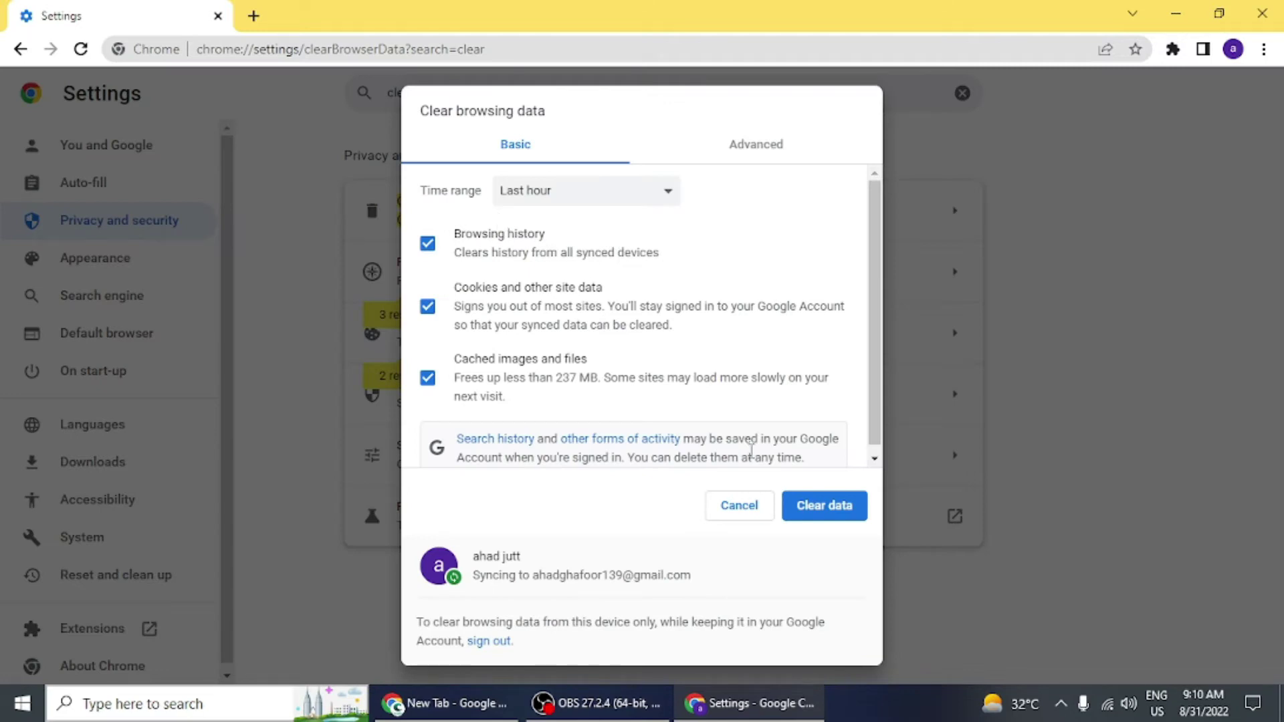
pyautogui.click(829, 510)
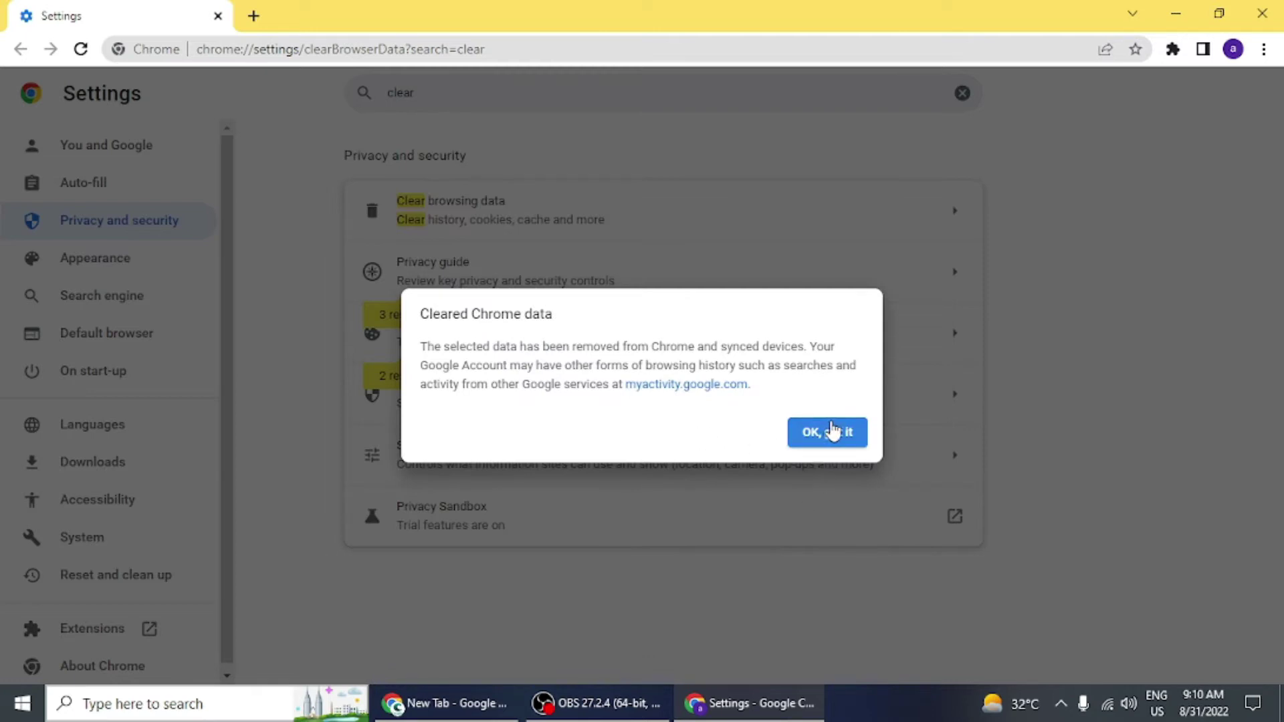
pyautogui.click(802, 439)
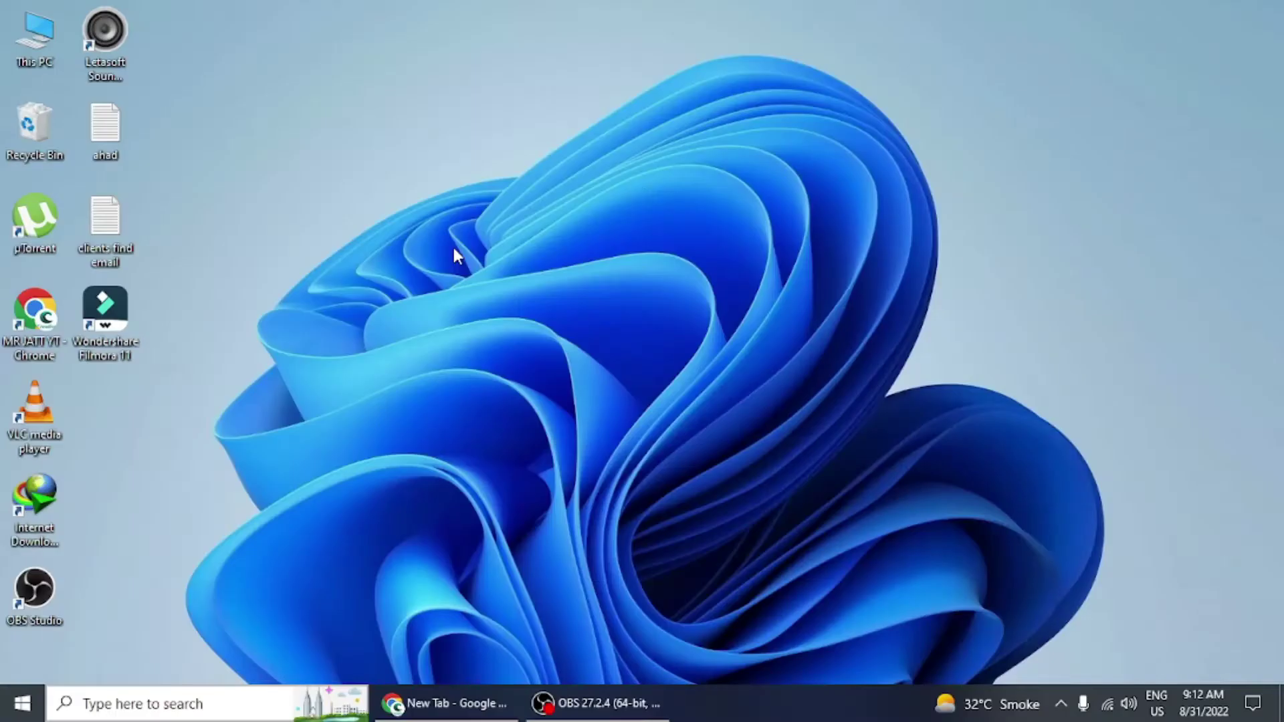
# - Find and open Windows Defender Firewall through Start search
pyautogui.press('super')
pyautogui.write('wind')
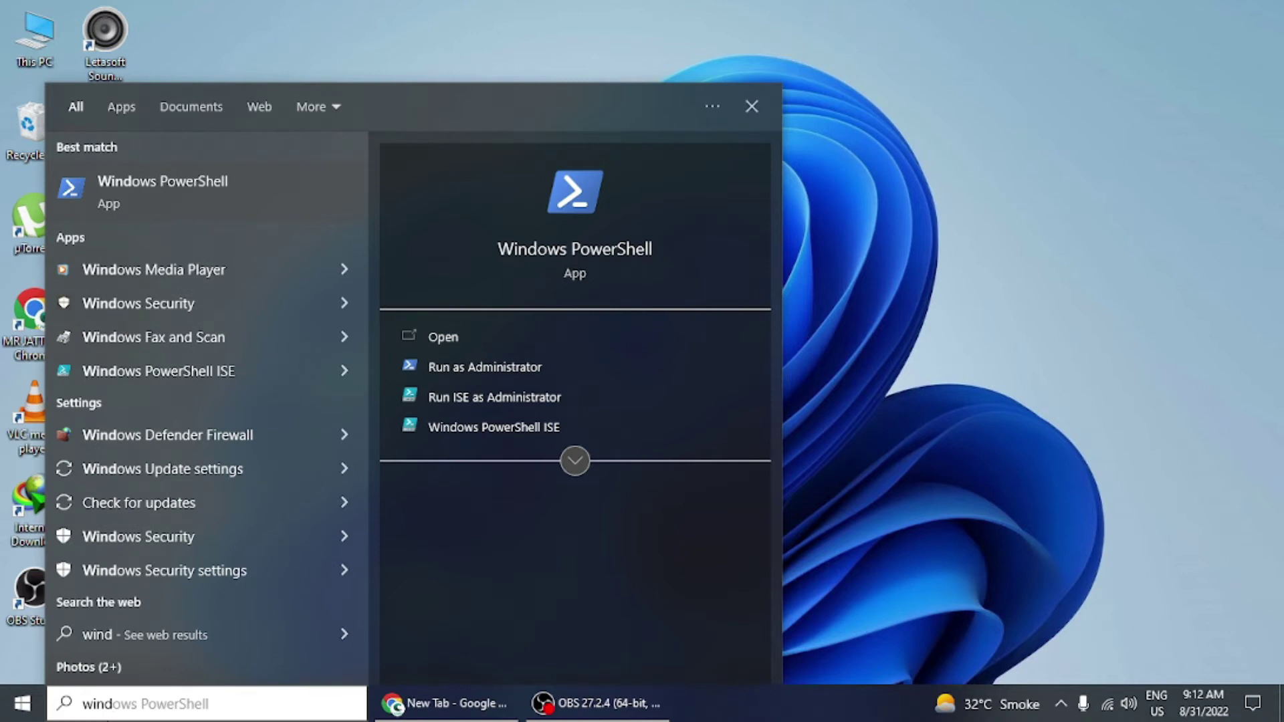
pyautogui.write('ows ')
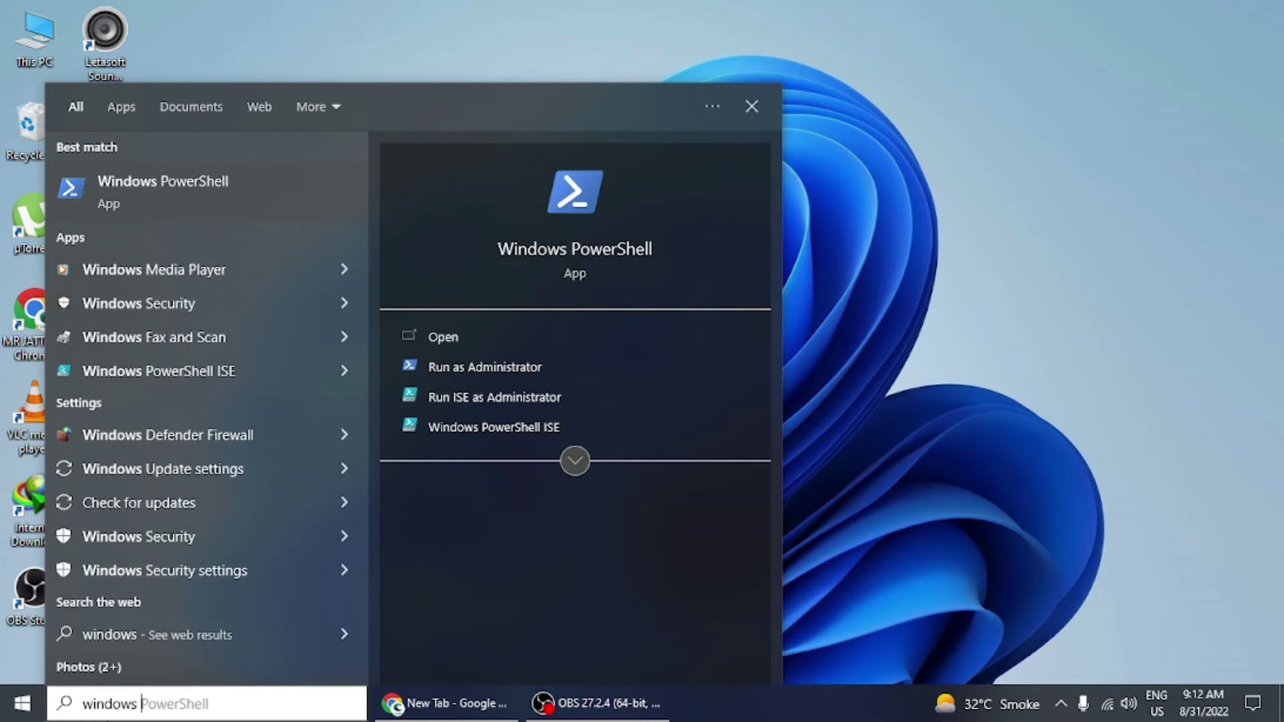
pyautogui.write('d')
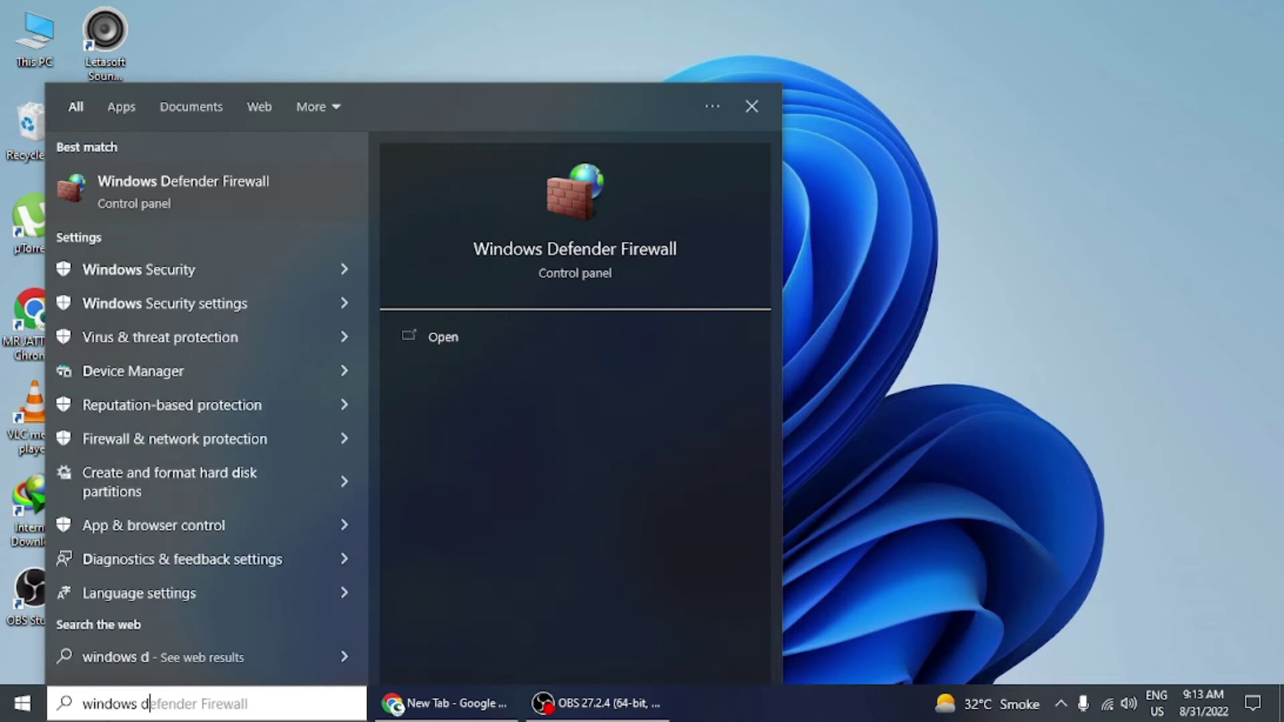
pyautogui.write('e')
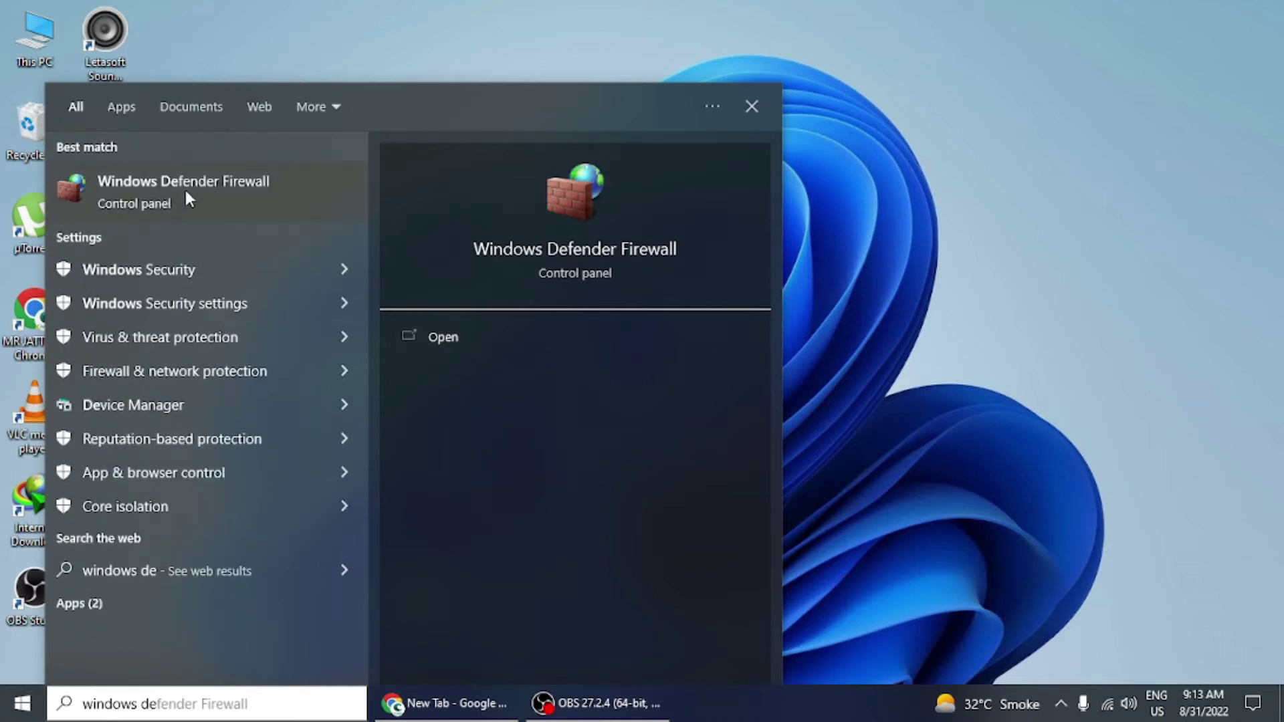
pyautogui.click(186, 198)
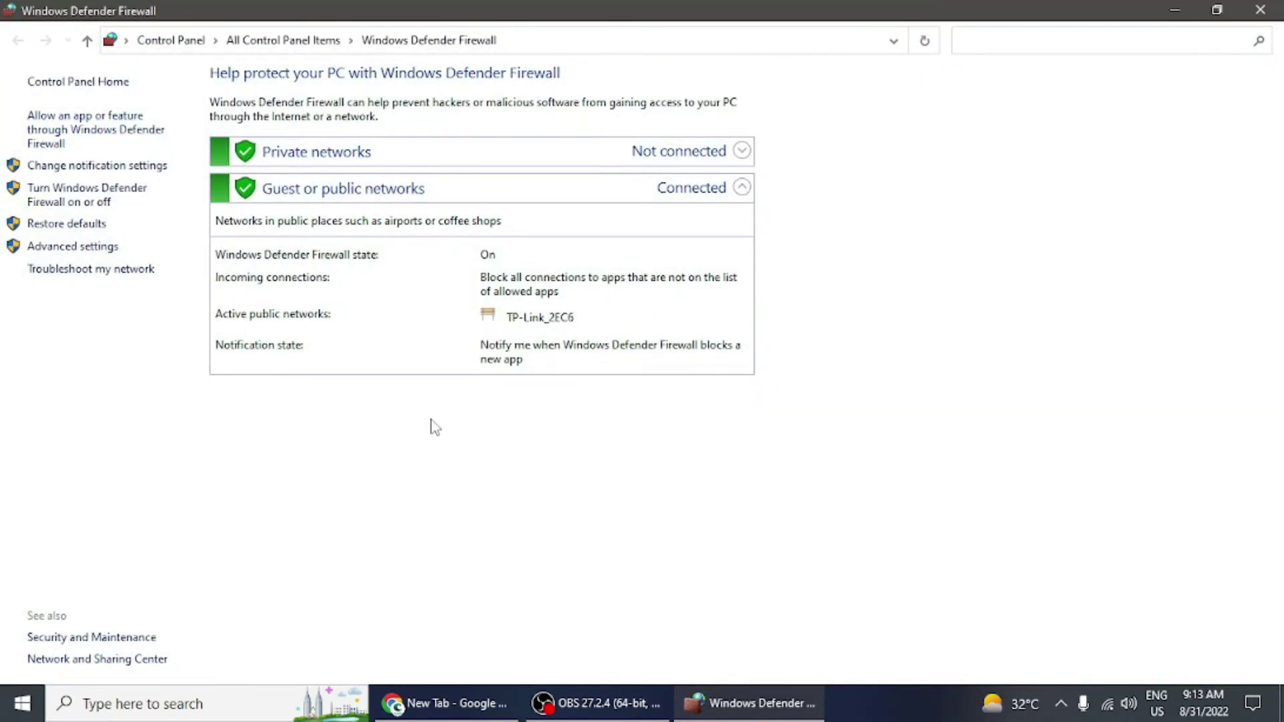
# - Unlock the firewall's allowed apps list and tick Google Chrome for public networks
pyautogui.click(80, 119)
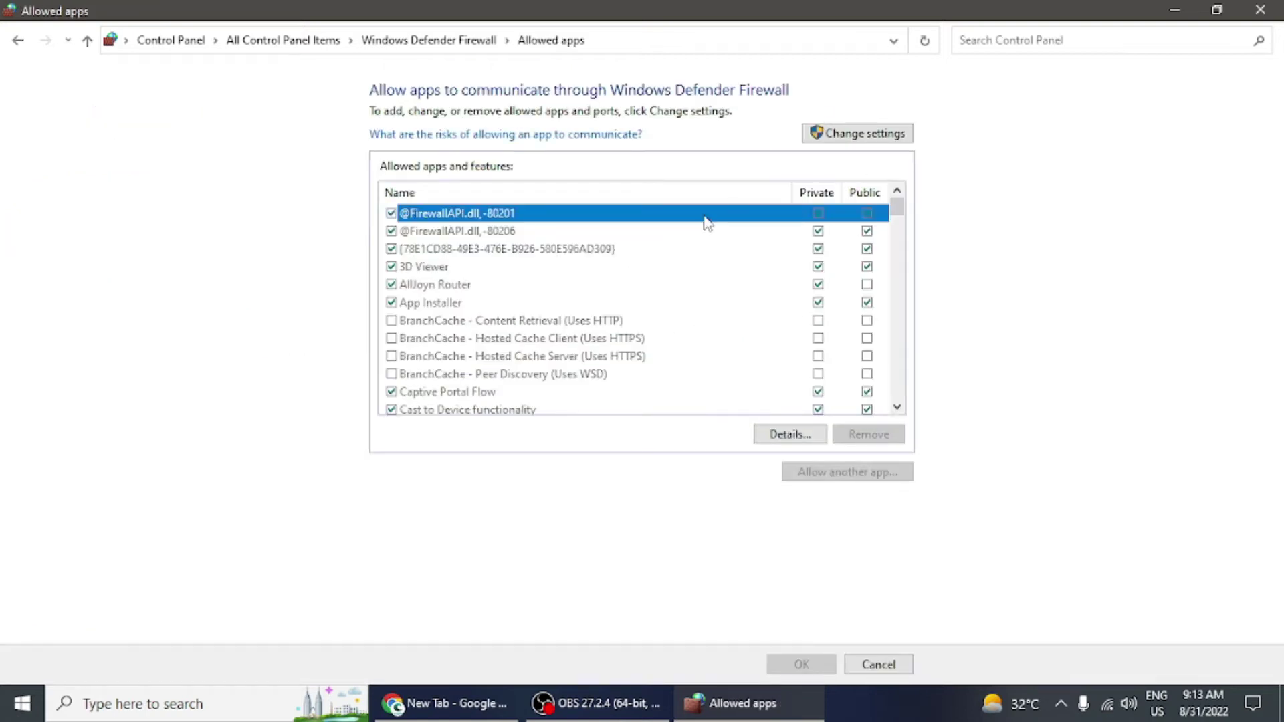
pyautogui.click(840, 134)
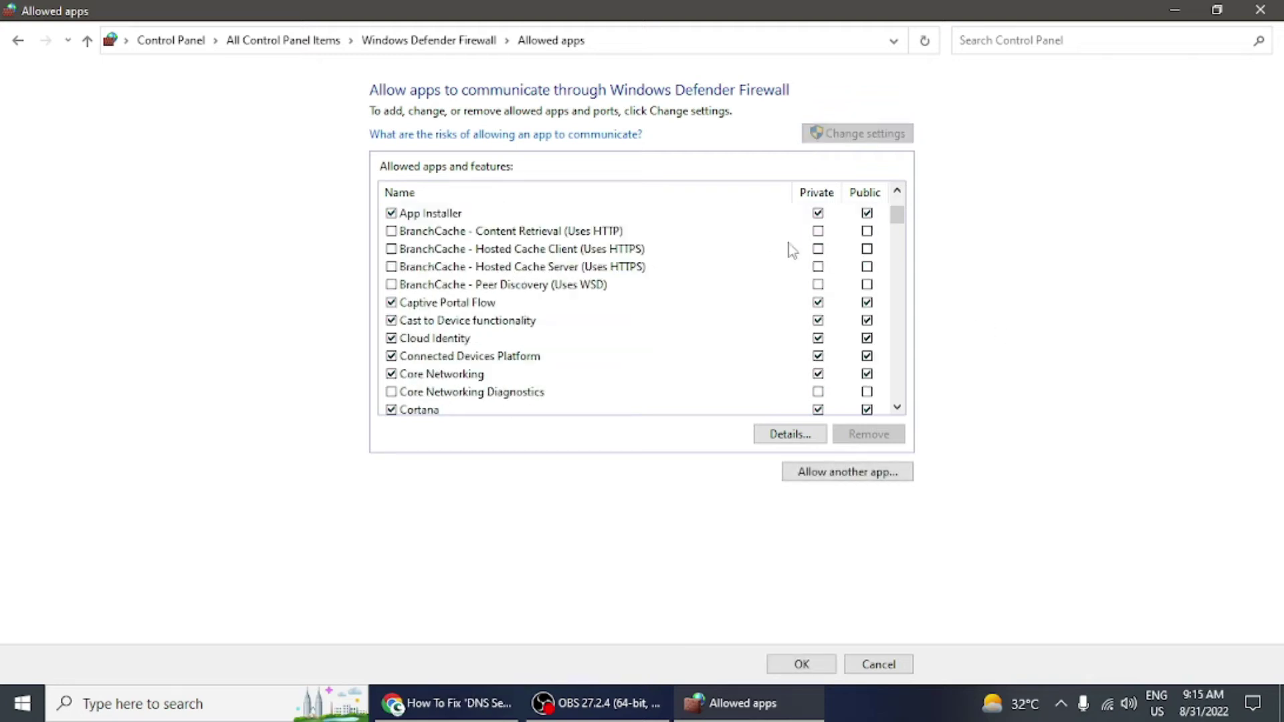
pyautogui.moveTo(900, 217); pyautogui.dragTo(902, 252)
pyautogui.click(391, 266)
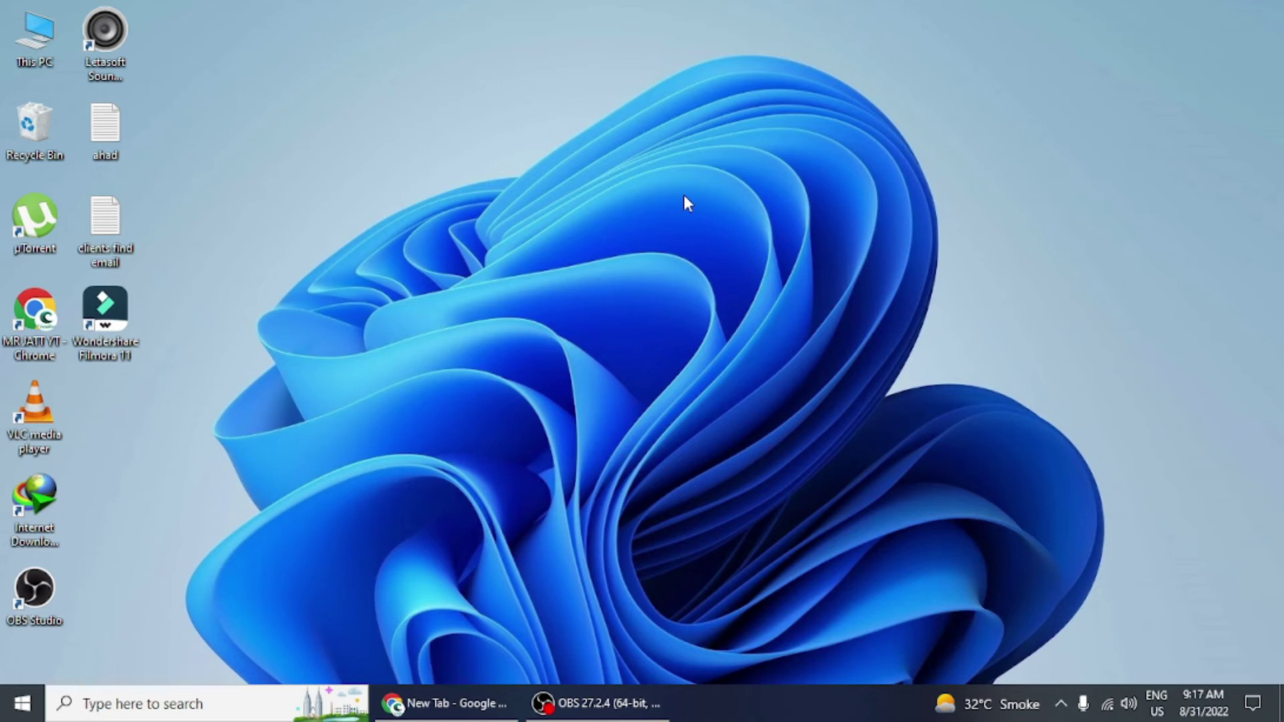
# - Open Control Panel in Category view and go to Network and Internet > Network and Sharing Center
pyautogui.click(99, 713)
pyautogui.write('c')
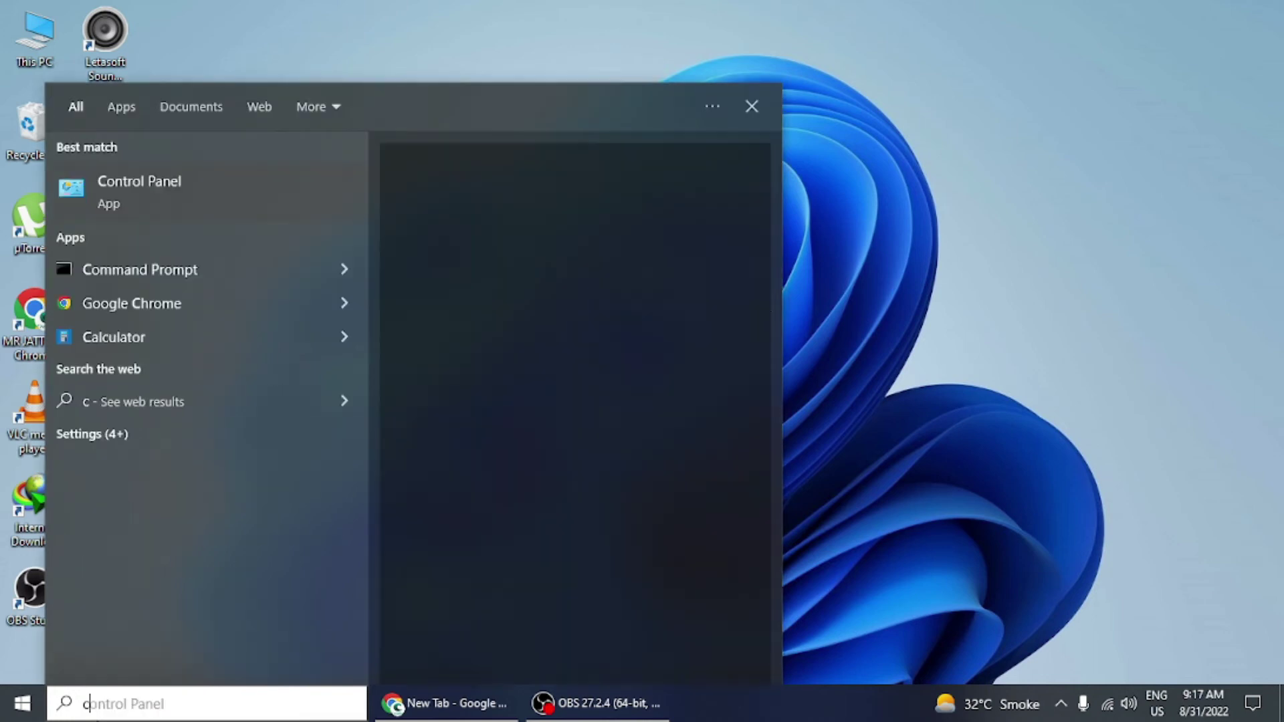
pyautogui.write('ont')
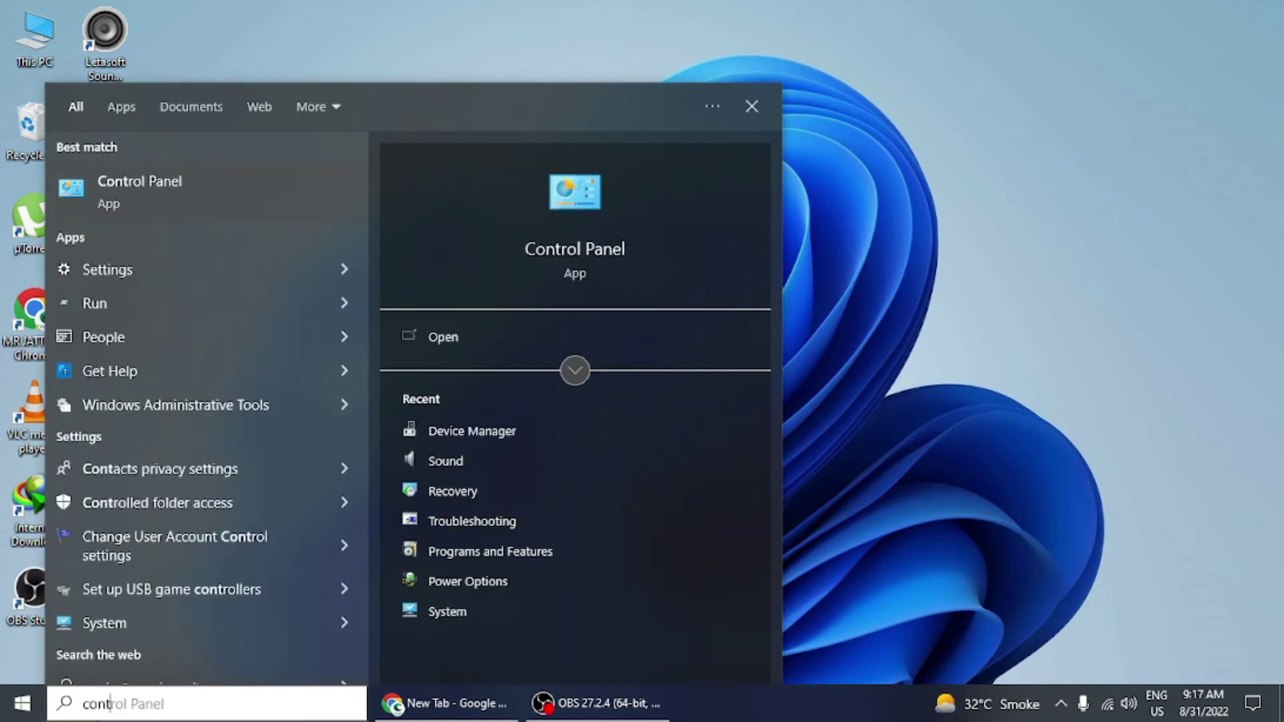
pyautogui.click(183, 180)
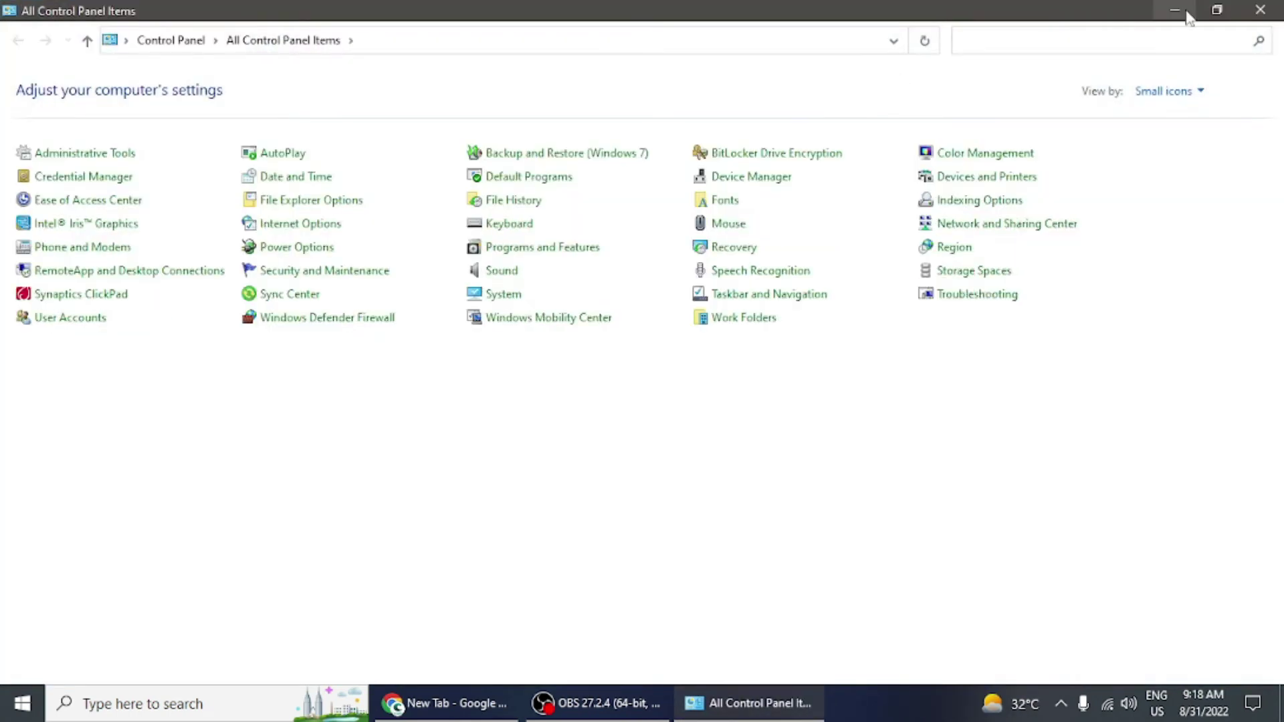
pyautogui.click(1179, 93)
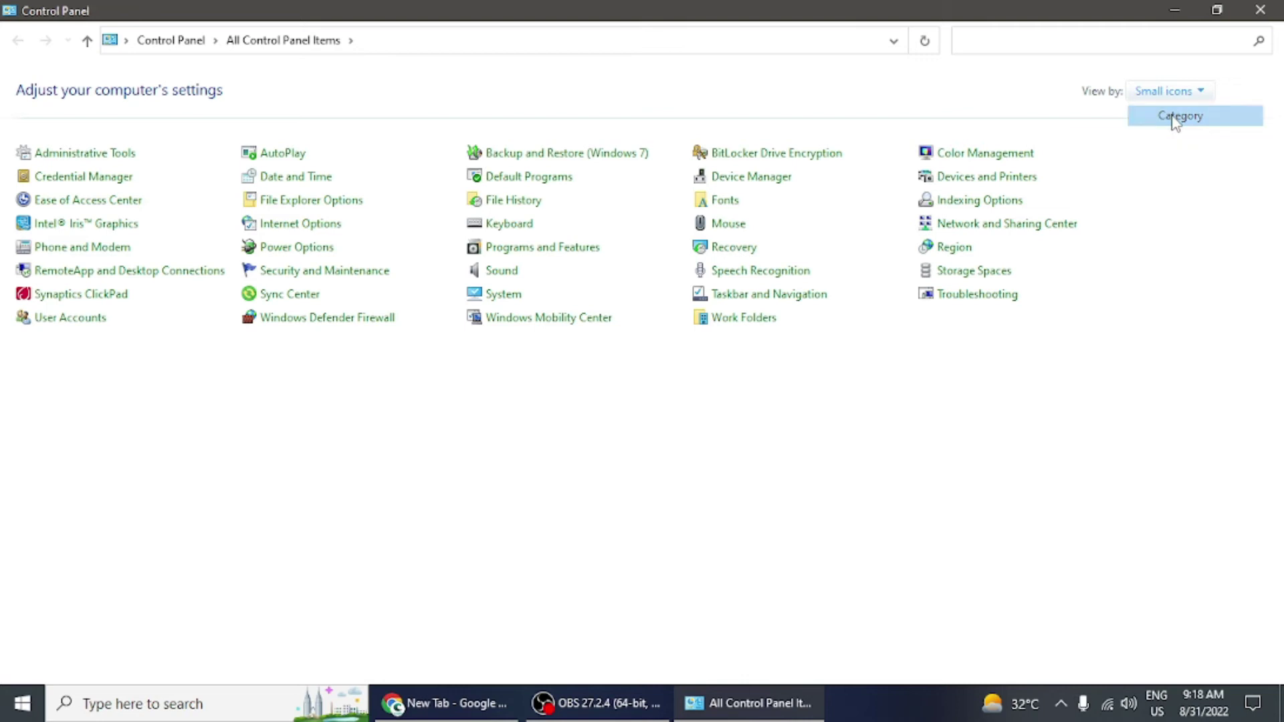
pyautogui.click(1176, 115)
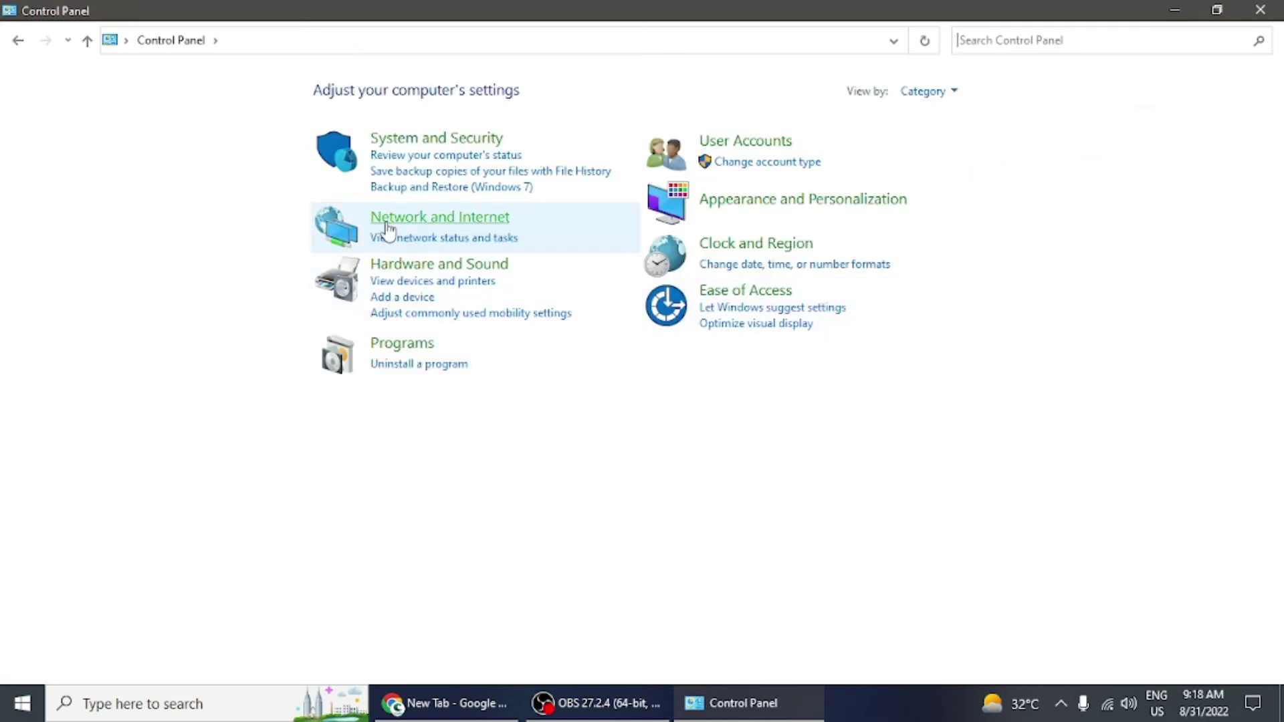
pyautogui.click(419, 219)
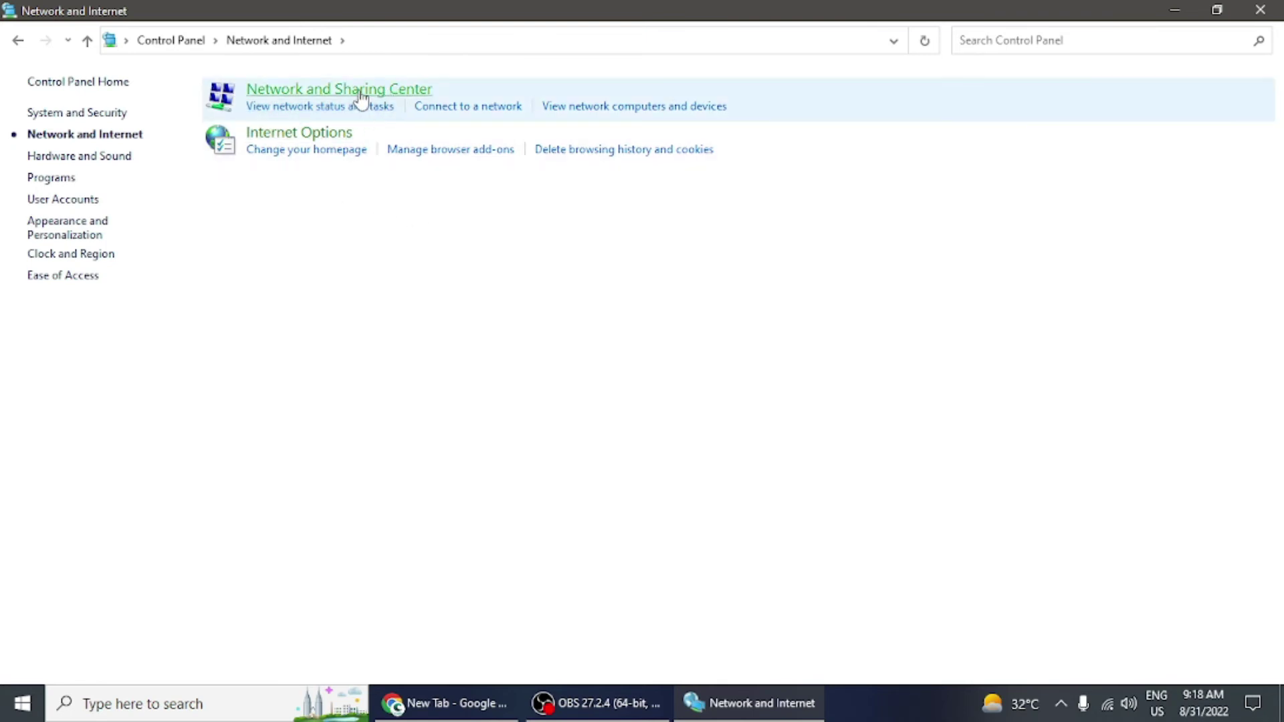
pyautogui.click(382, 99)
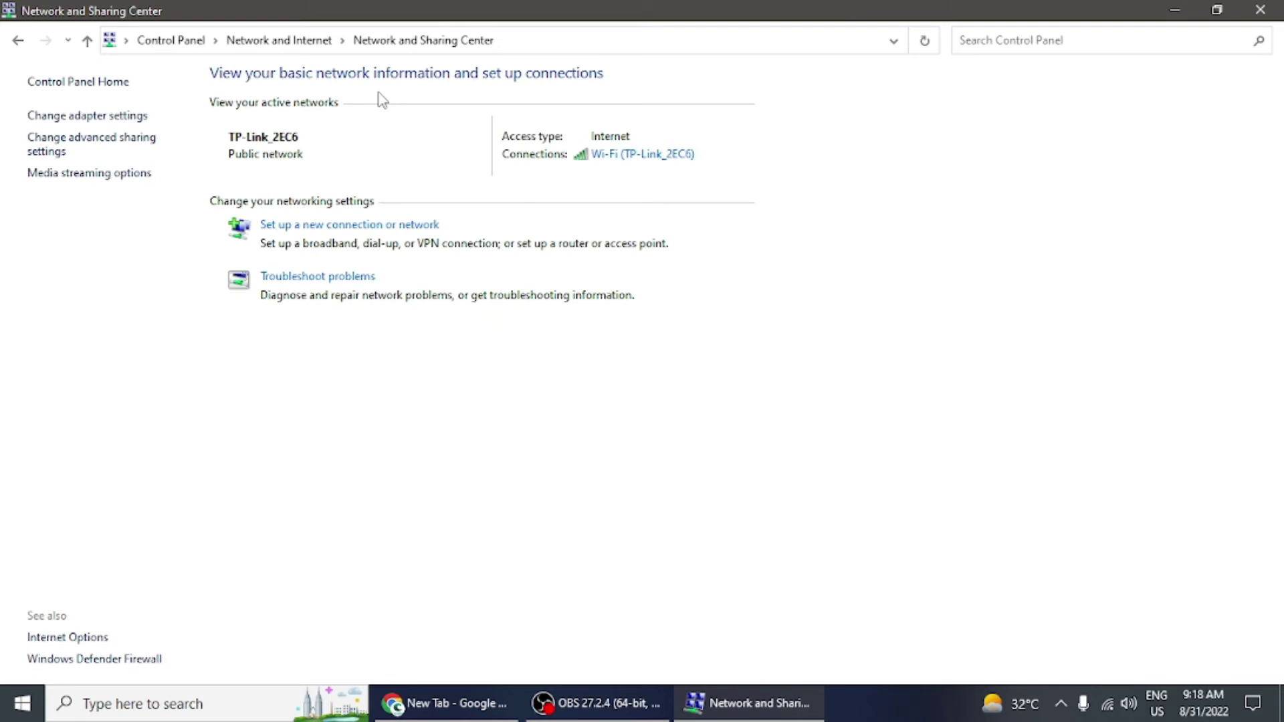
# - Set the Wi-Fi connection's IPv4 DNS servers to 8.8.8.8 and 8.8.4.4
pyautogui.click(629, 155)
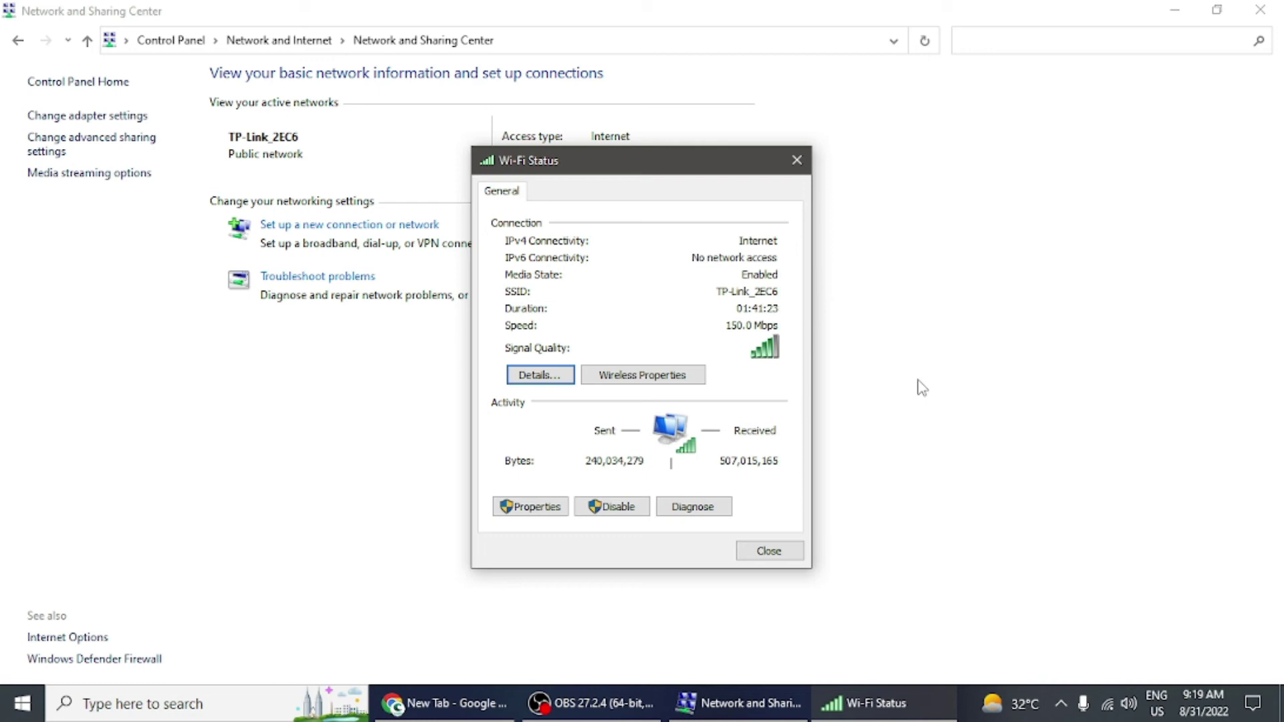
pyautogui.click(532, 507)
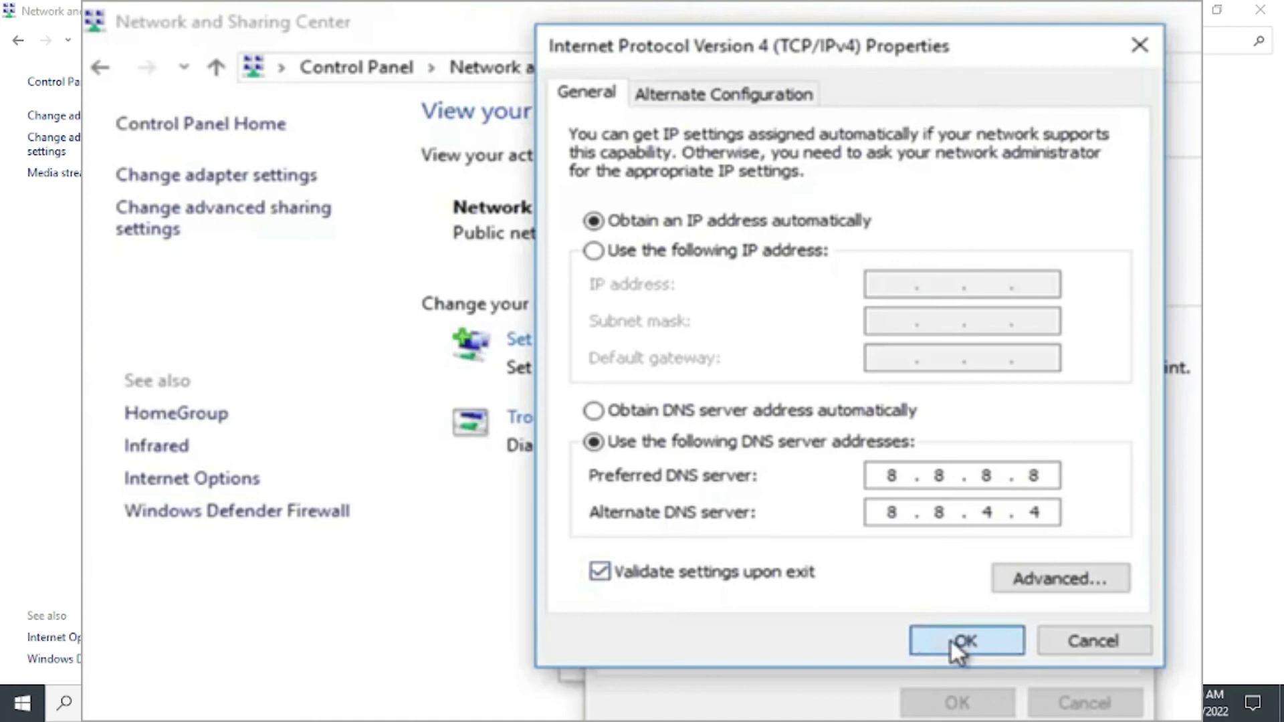
pyautogui.click(951, 640)
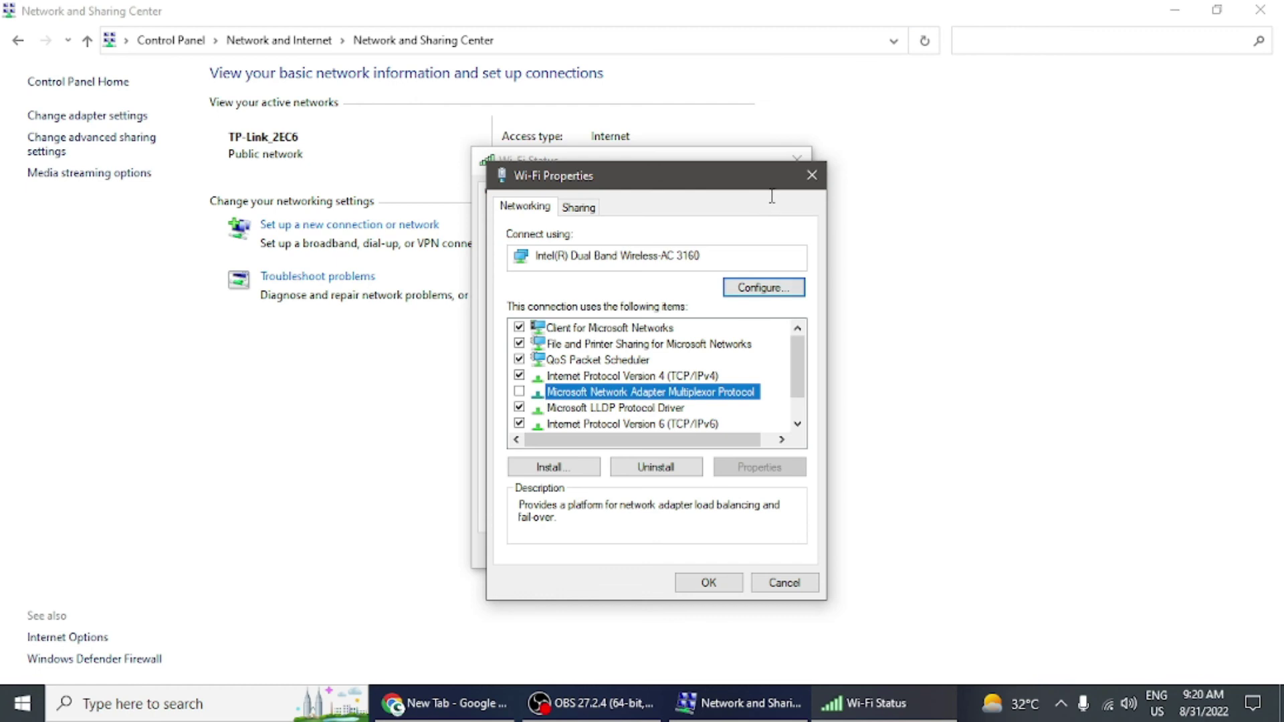
pyautogui.click(812, 176)
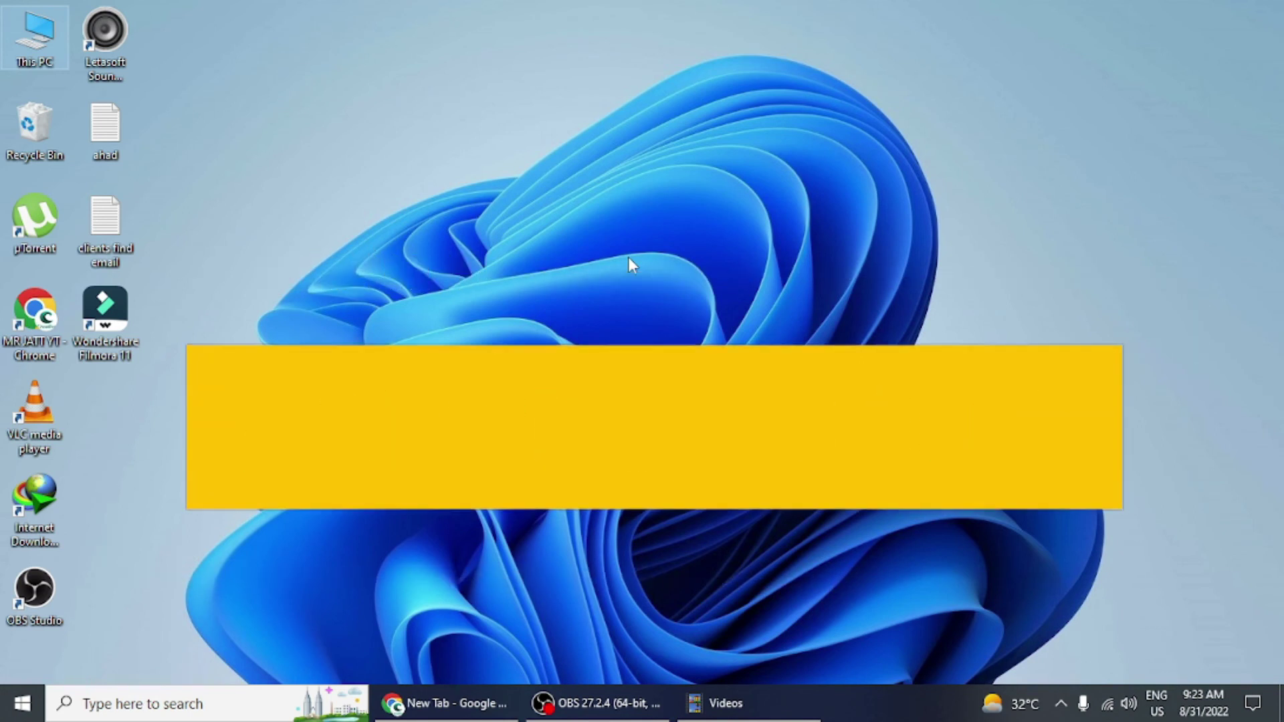
# - Search 'cmd' and launch Command Prompt as administrator
pyautogui.click(92, 710)
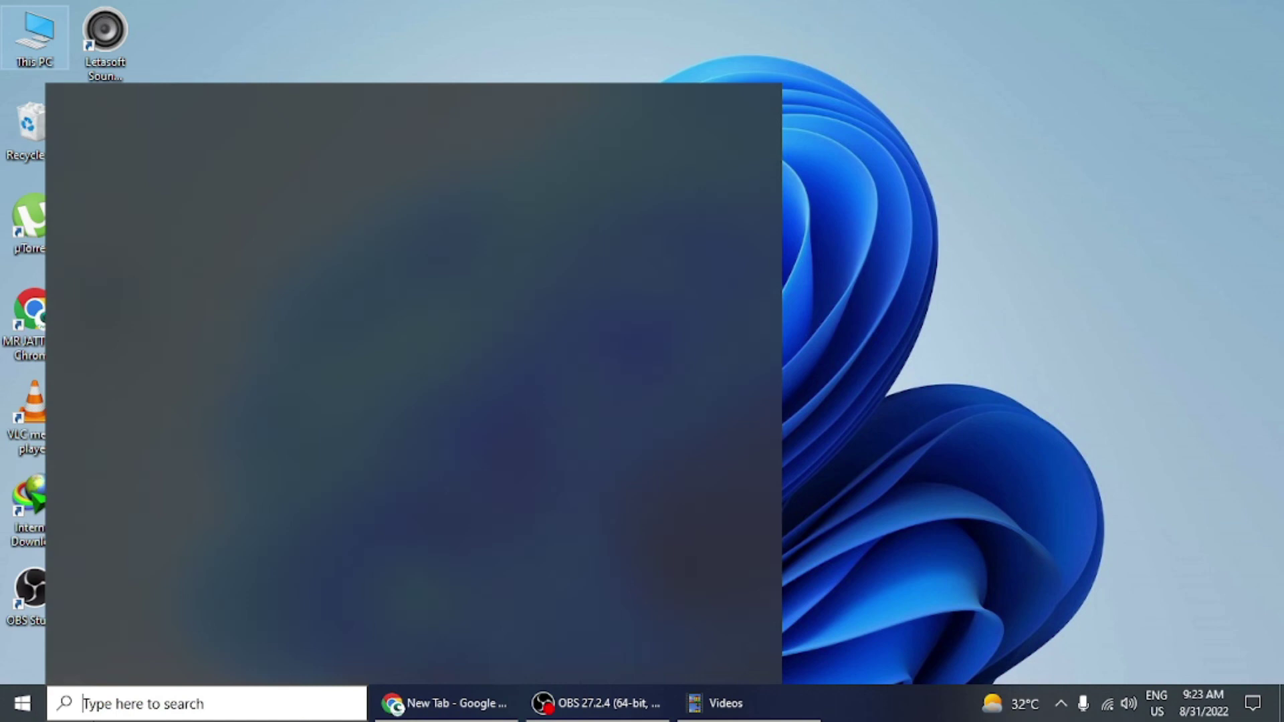
pyautogui.write('cmd')
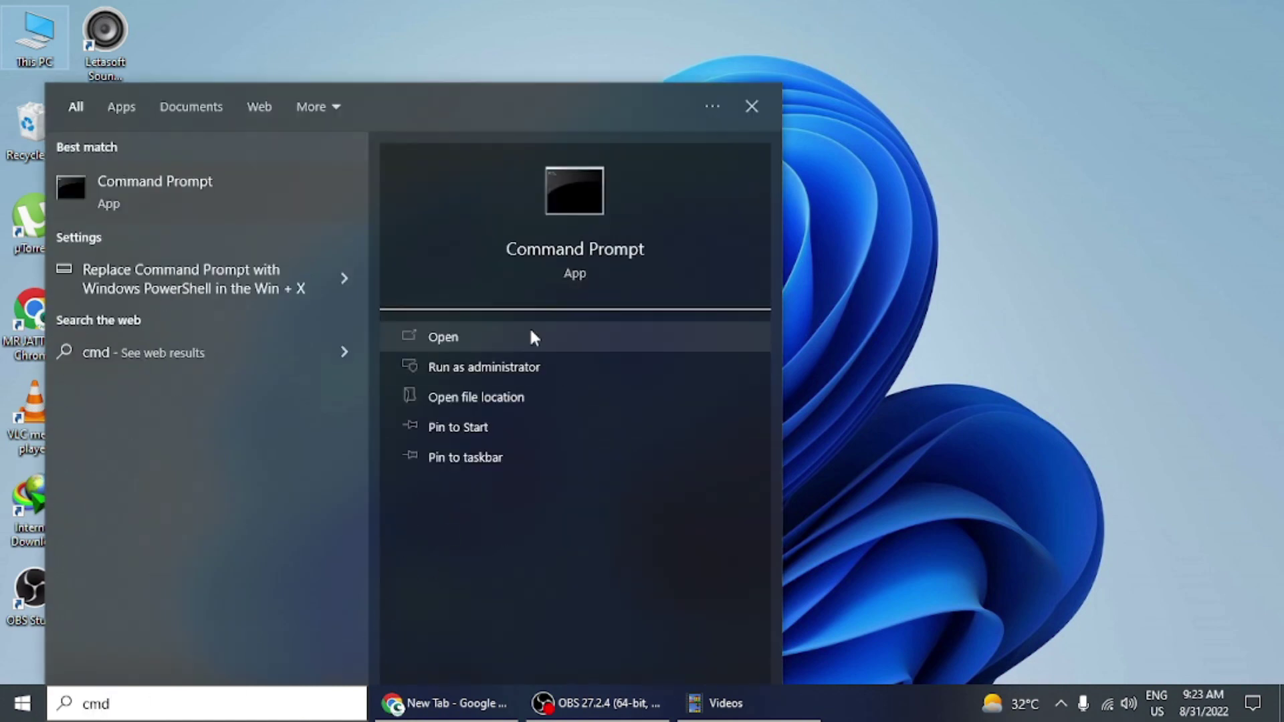
pyautogui.click(525, 365)
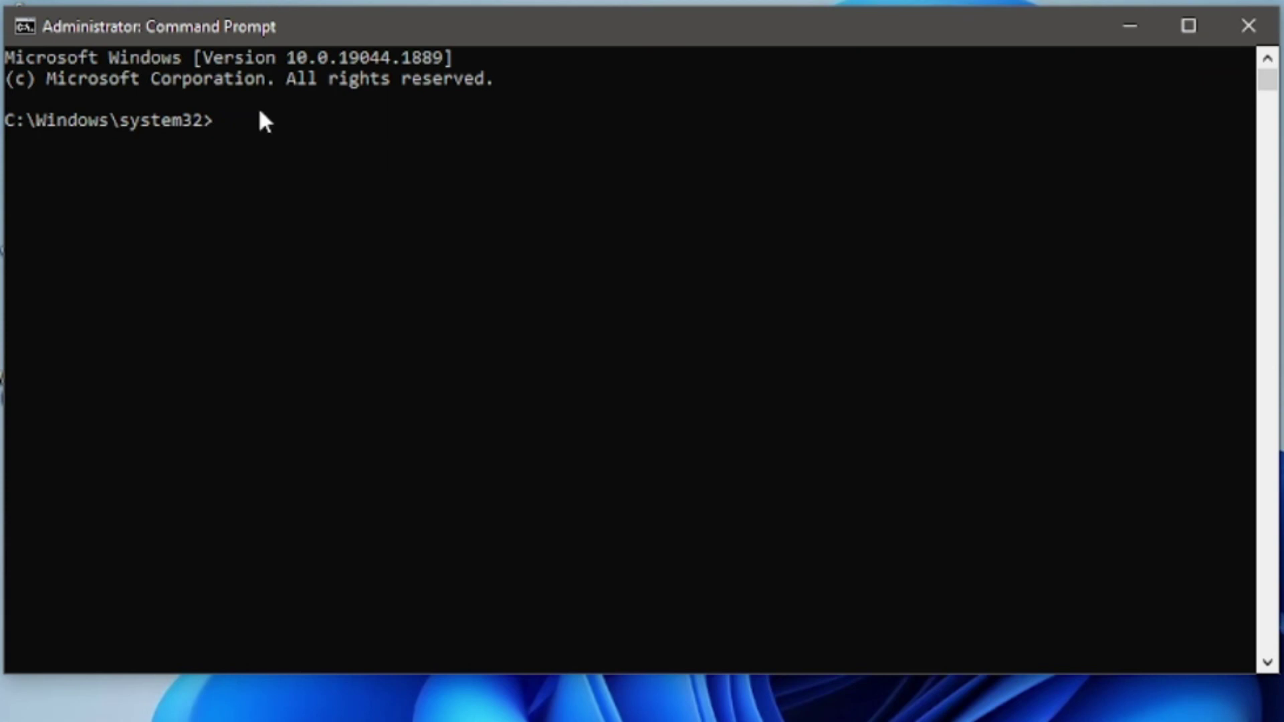
# - Paste and run ipconfig/flushdns to flush the DNS resolver cache
pyautogui.write('ipconfig/flushdns')
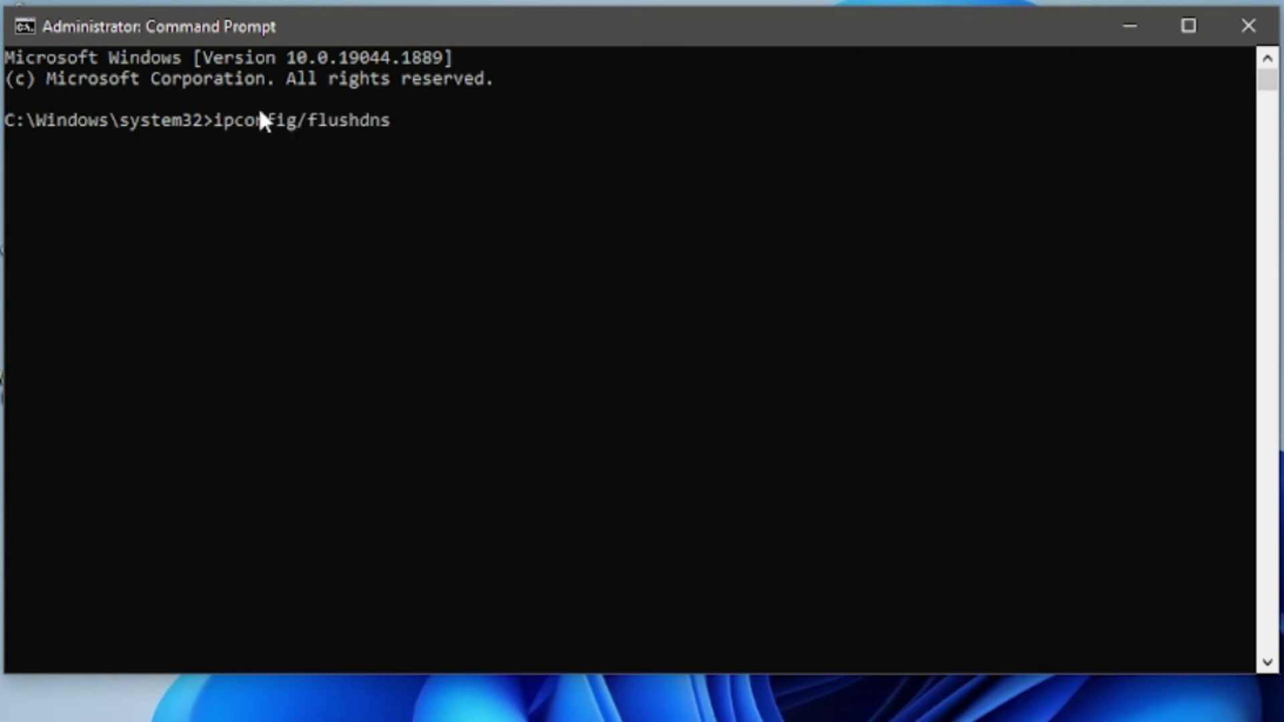
pyautogui.press('Return')
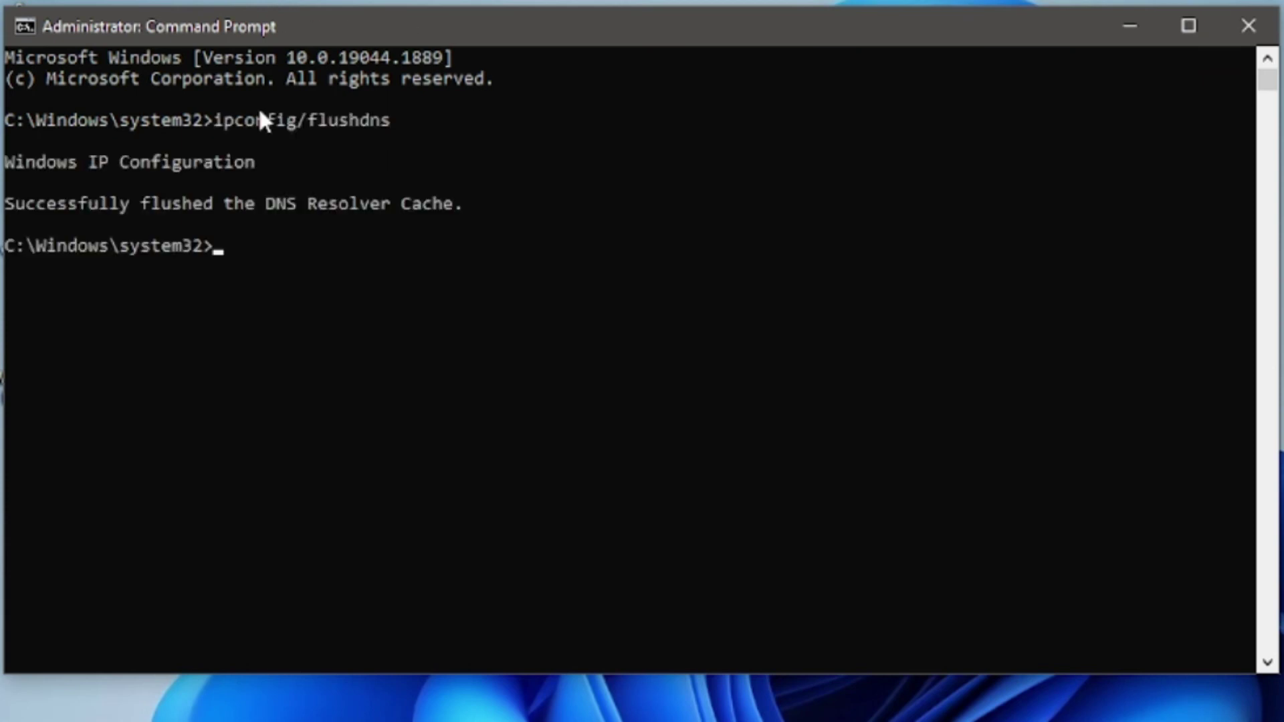